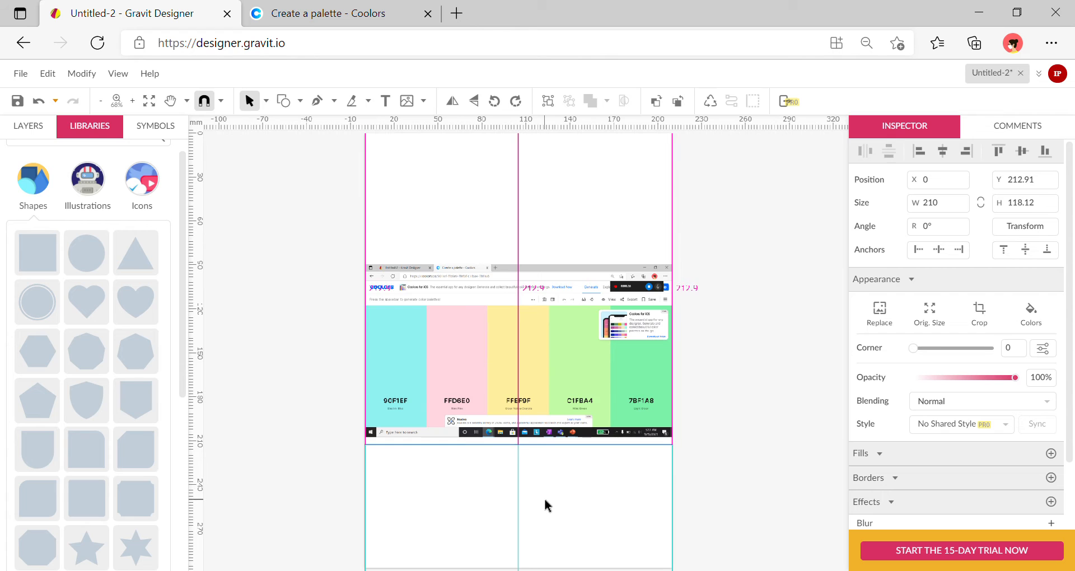
# Step: Move the palette screenshot to the lower edge of the page and set the page colour to its green #7BF1A8 swatch
pyautogui.moveTo(548, 316); pyautogui.dragTo(548, 527)
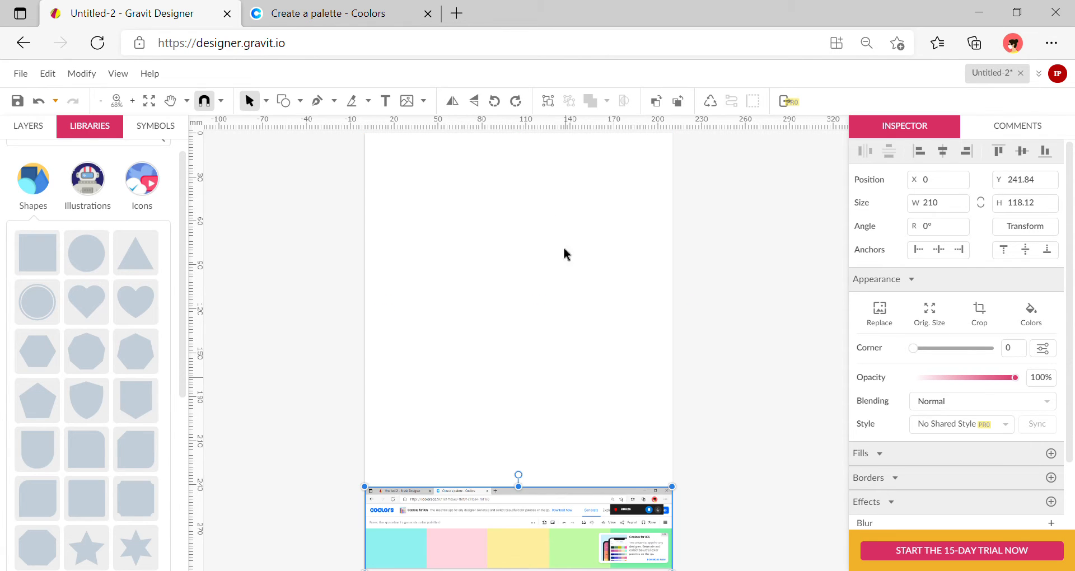
pyautogui.click(546, 273)
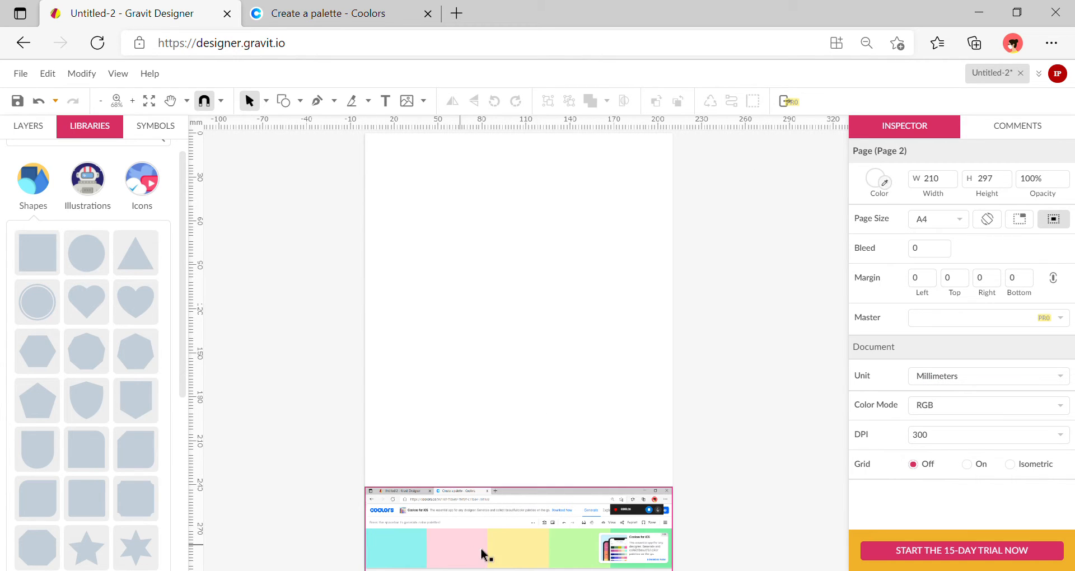
pyautogui.click(886, 184)
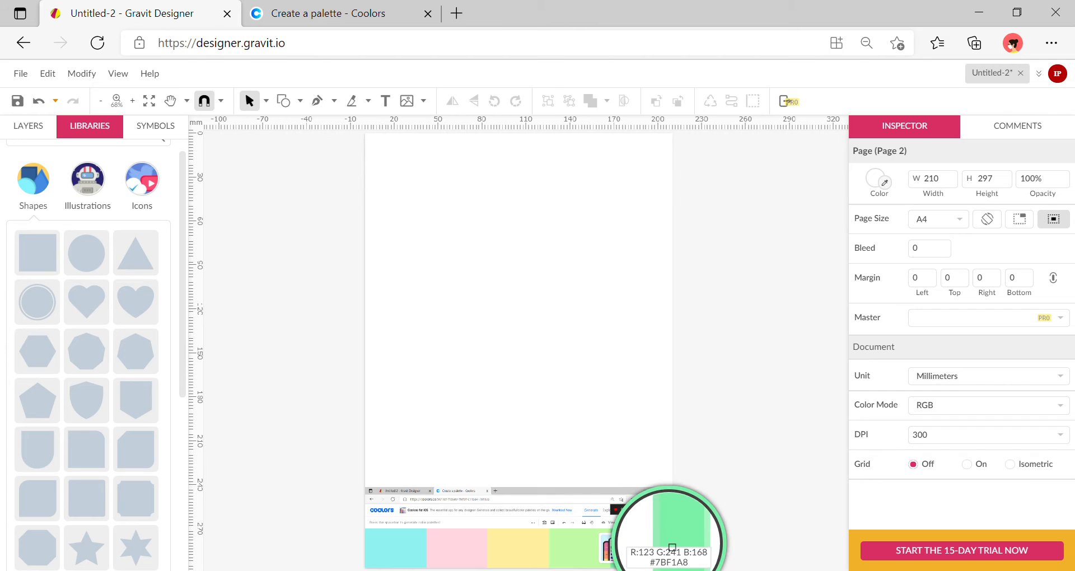
pyautogui.click(673, 544)
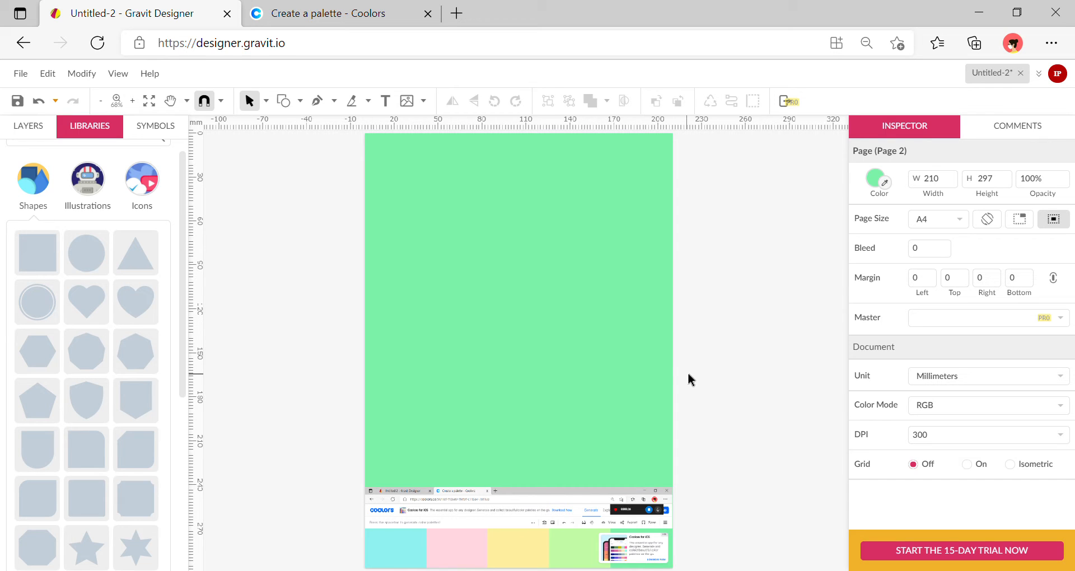
# Step: Add a circle about 118 mm wide, centred horizontally just above the palette image, and fill it with the palette's blue #90F1EF
pyautogui.click(84, 268)
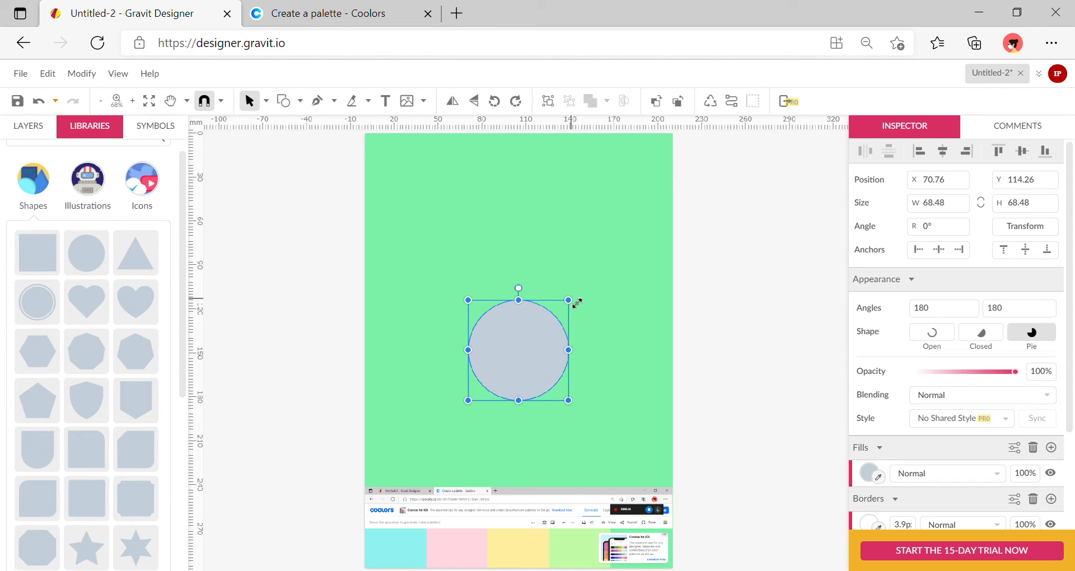
pyautogui.moveTo(576, 303); pyautogui.dragTo(643, 231)
pyautogui.moveTo(585, 273); pyautogui.dragTo(547, 313)
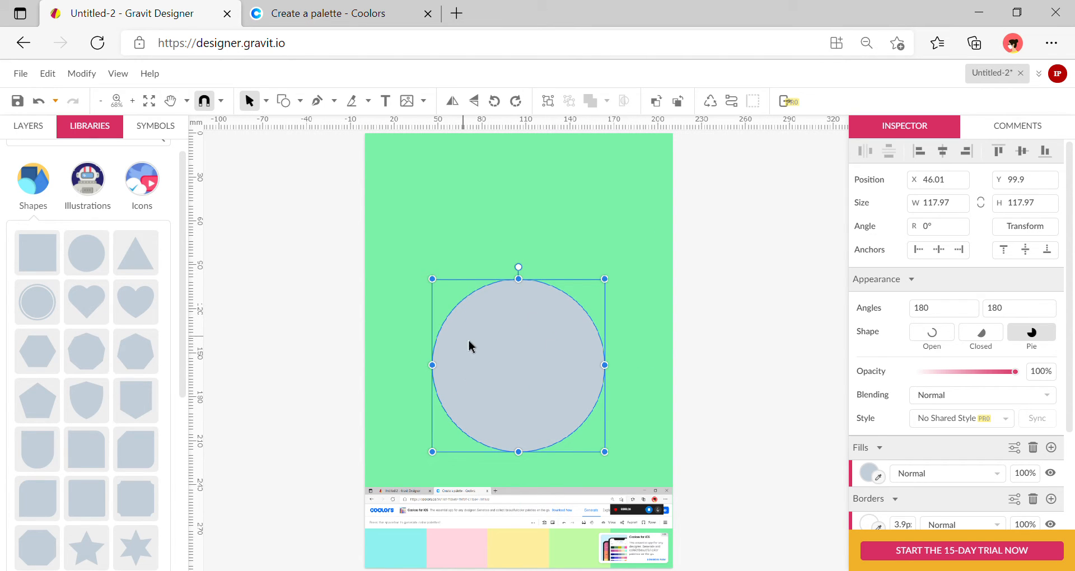
pyautogui.click(881, 477)
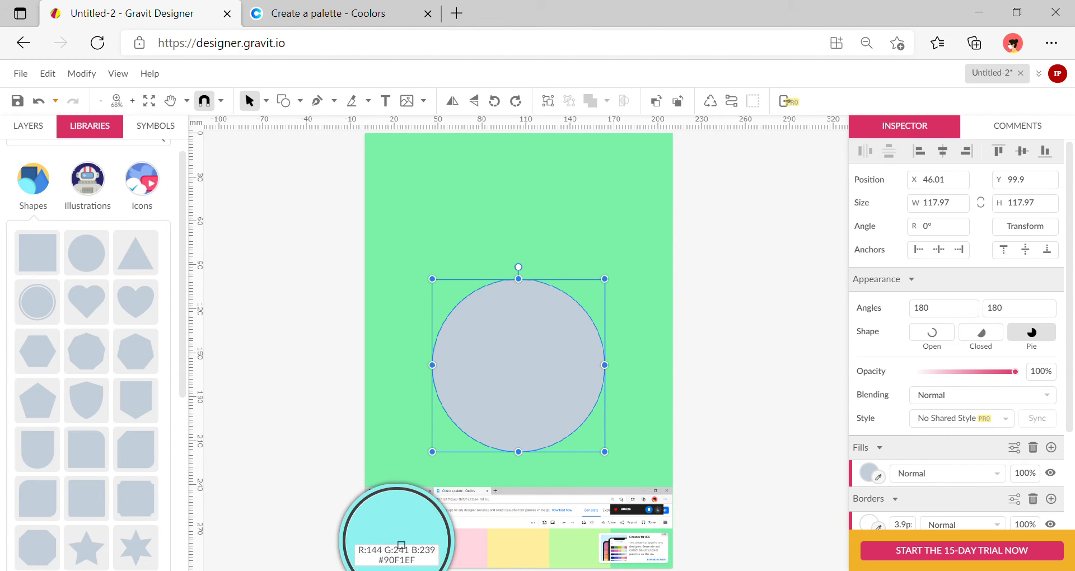
pyautogui.click(401, 545)
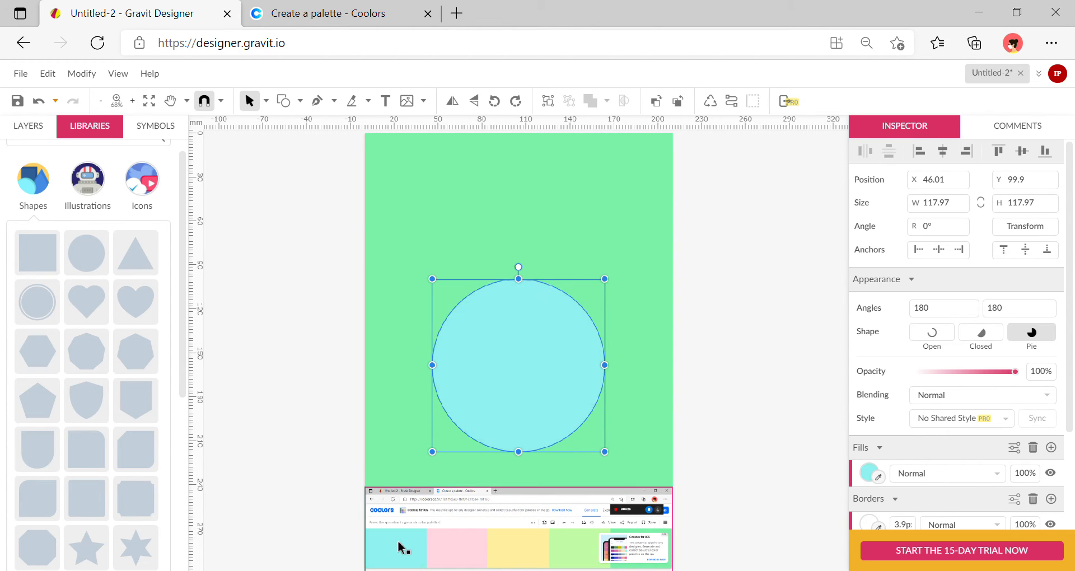
pyautogui.click(745, 350)
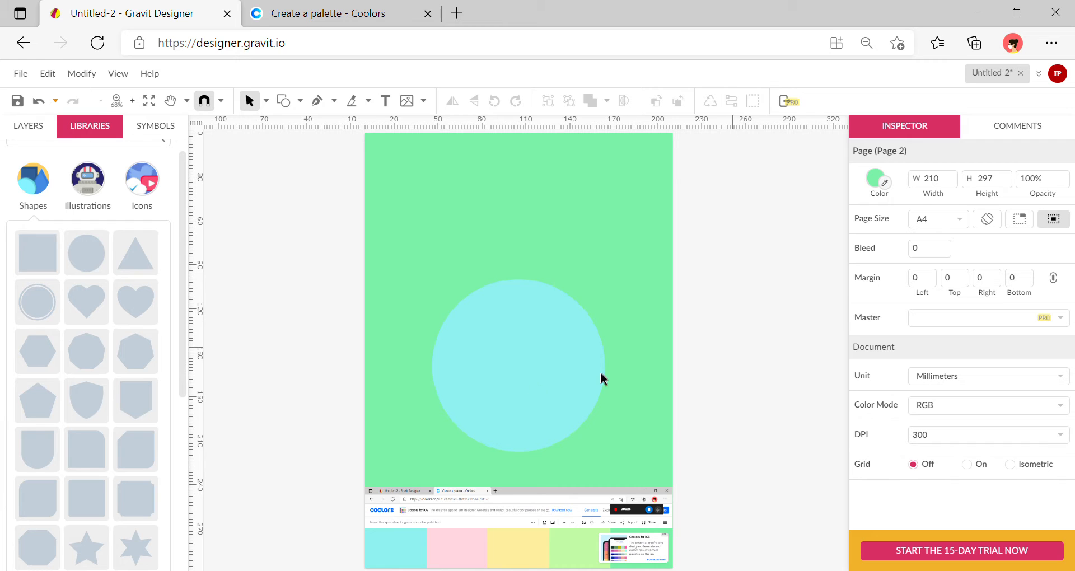
# Step: Add a rectangle about 19 by 55 mm overlapping the circle's top, with corner radius 5.31 and the palette's blue fill
pyautogui.click(50, 260)
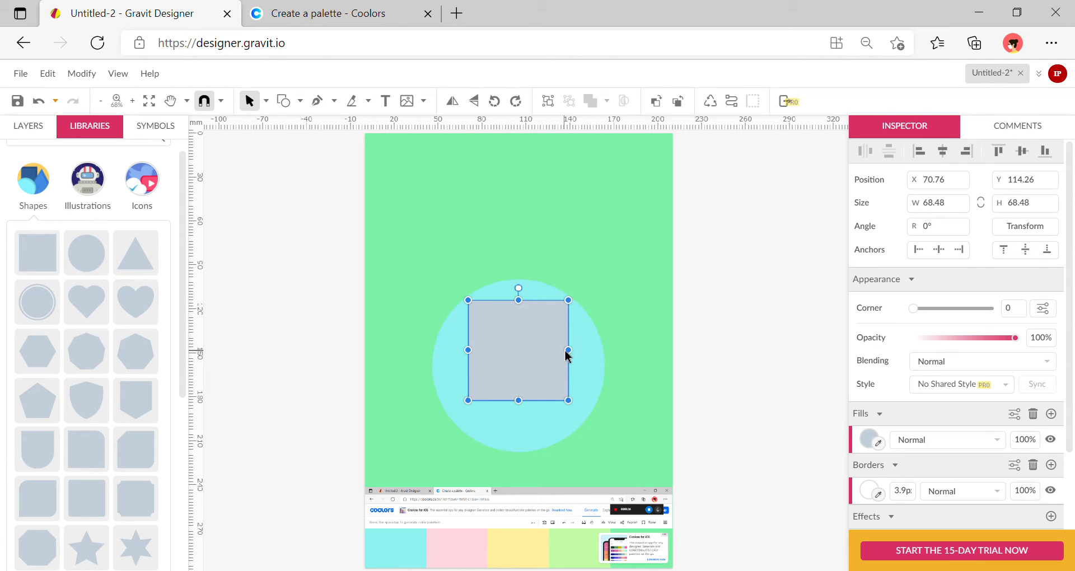
pyautogui.moveTo(568, 350); pyautogui.dragTo(519, 266)
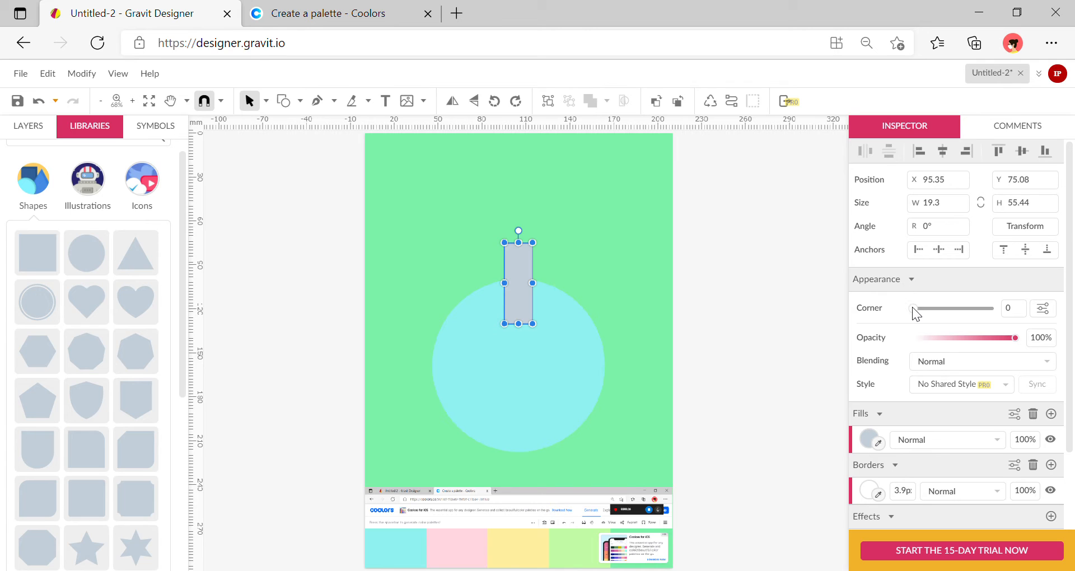
pyautogui.moveTo(913, 311); pyautogui.dragTo(958, 306)
pyautogui.click(877, 444)
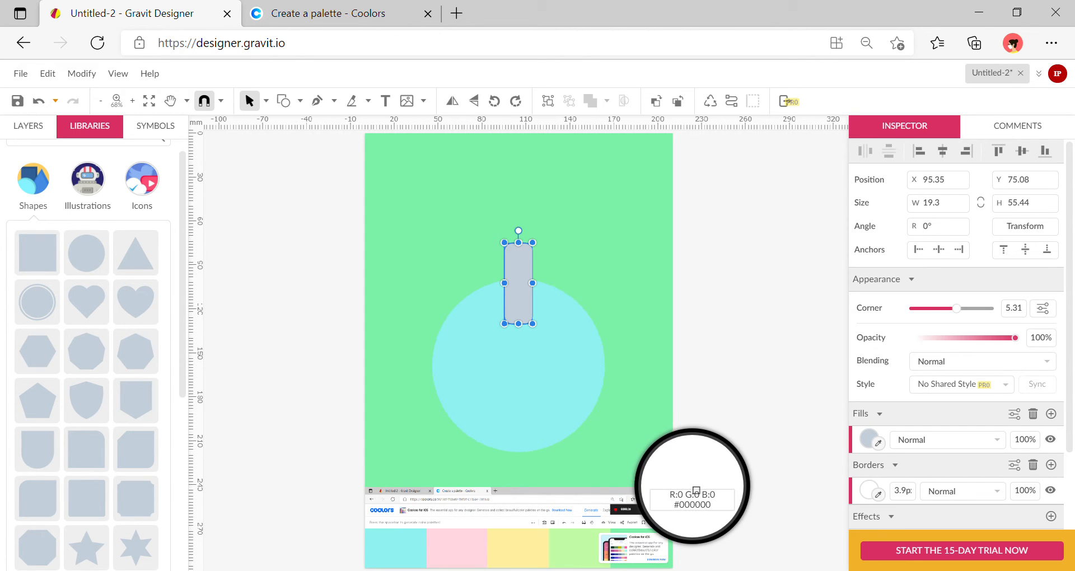
pyautogui.click(392, 561)
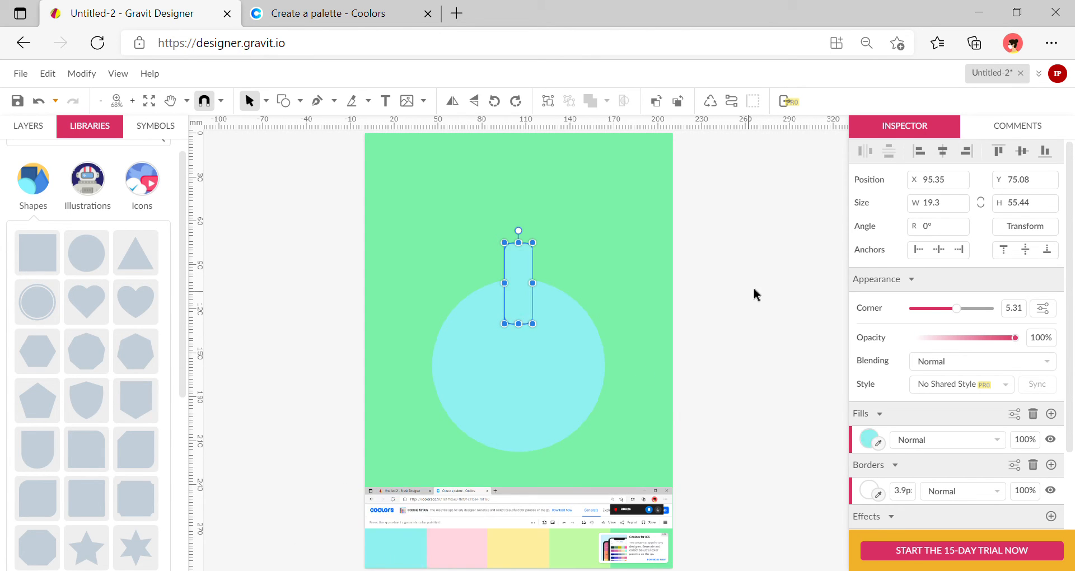
pyautogui.click(747, 292)
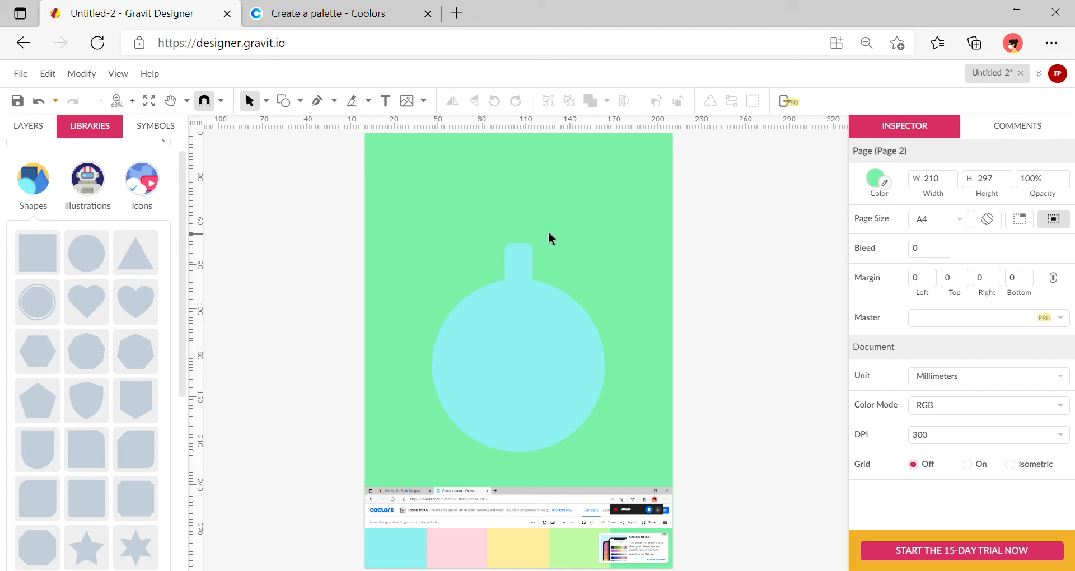
# Step: Add a circle about 68 mm wide overlapping the top of the blue neck and fill it with the palette's pink
pyautogui.click(92, 256)
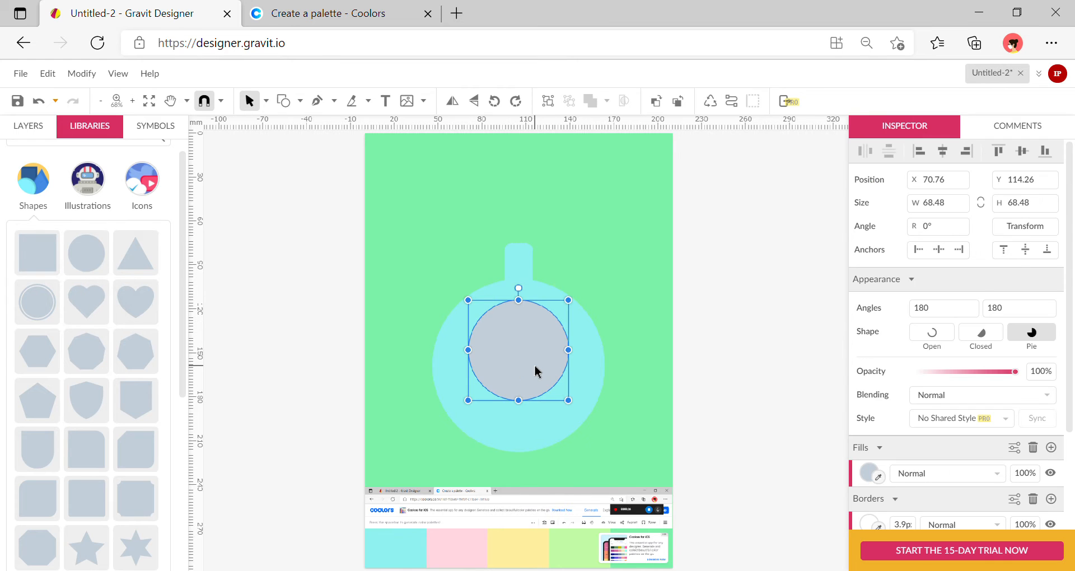
pyautogui.moveTo(537, 367); pyautogui.dragTo(538, 228)
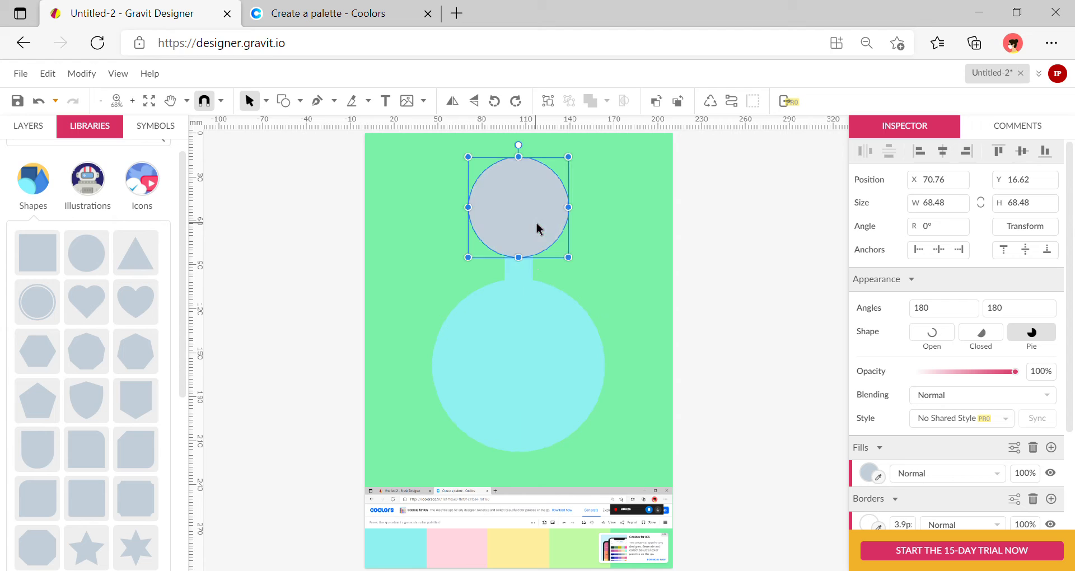
pyautogui.click(878, 477)
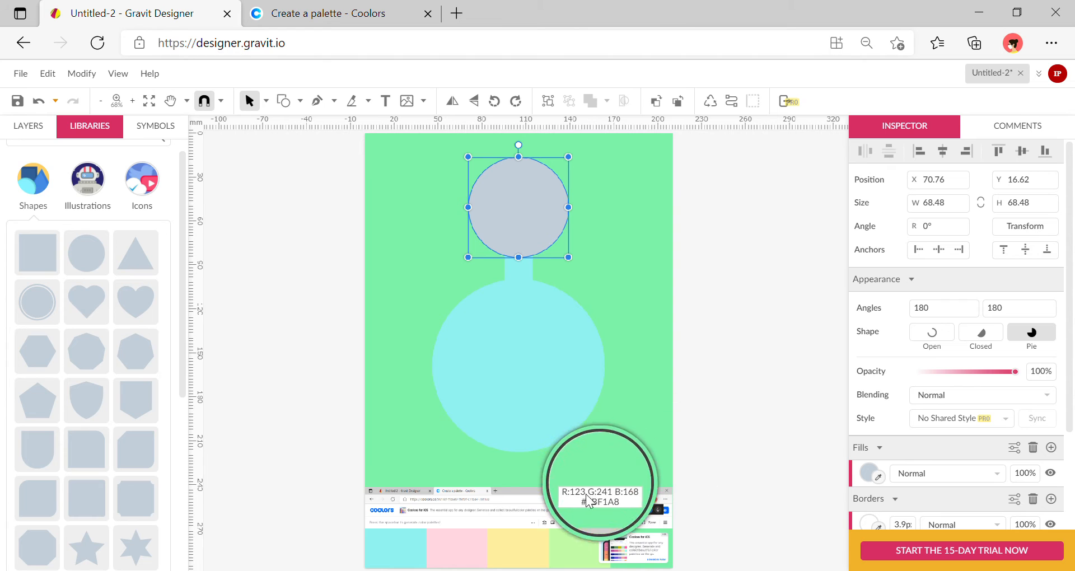
pyautogui.click(470, 555)
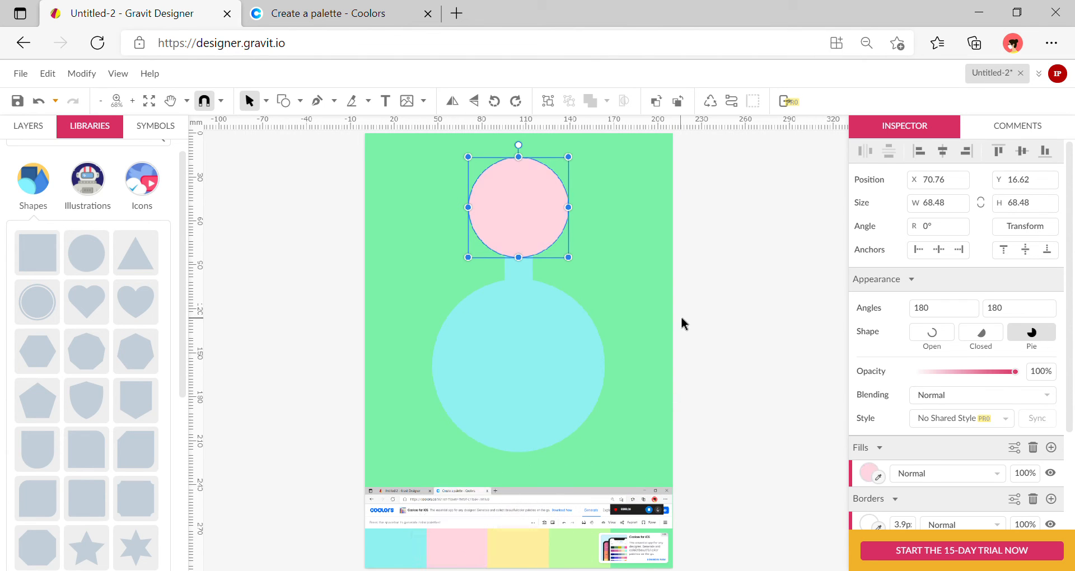
pyautogui.click(680, 318)
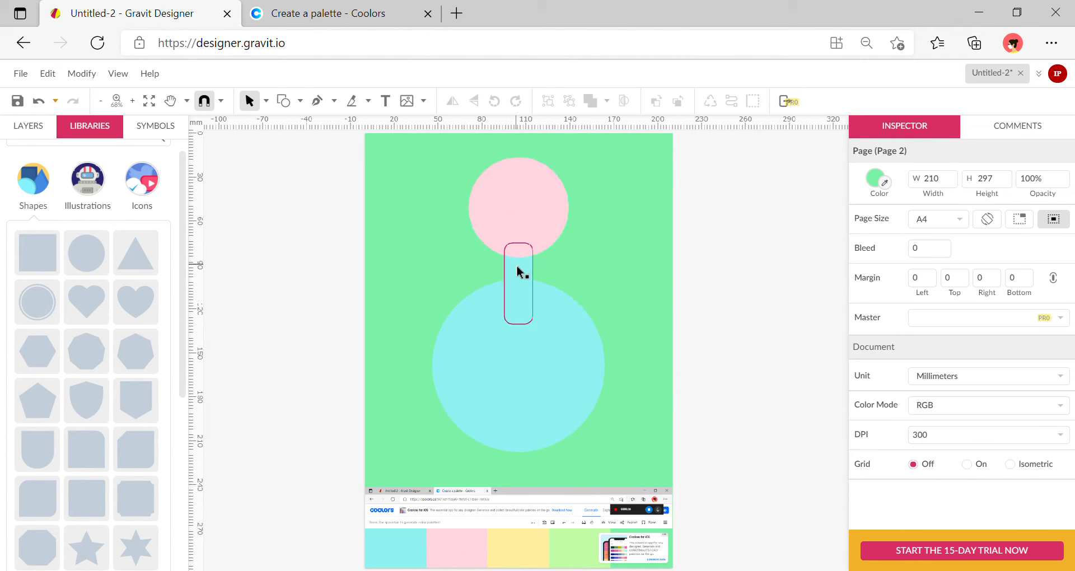
# Step: Clip the pink circle inside the rounded blue rectangle to form a pink cap on the neck
pyautogui.moveTo(466, 237); pyautogui.dragTo(526, 262)
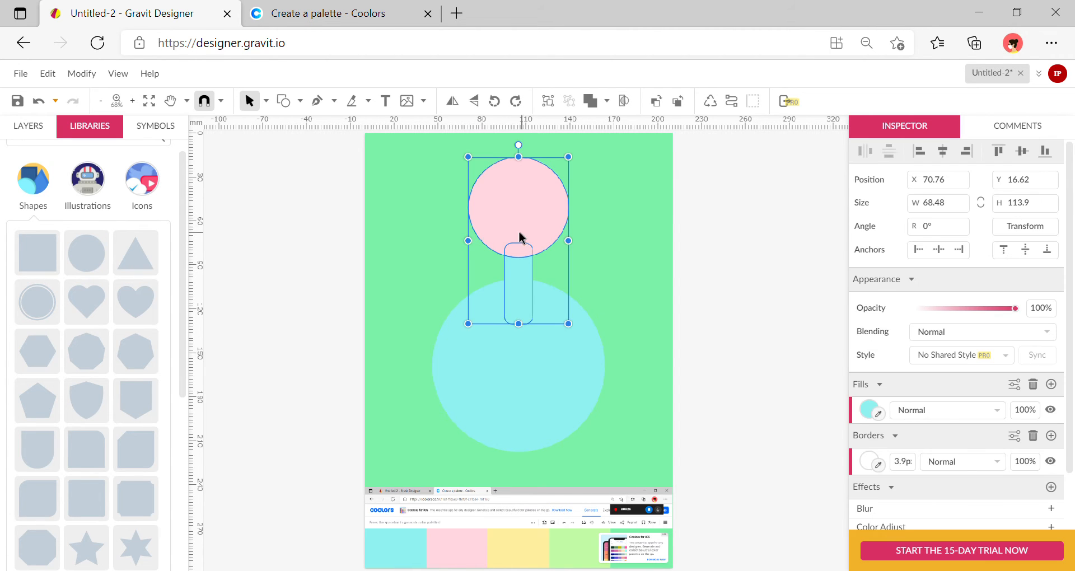
pyautogui.click(627, 105)
pyautogui.click(652, 292)
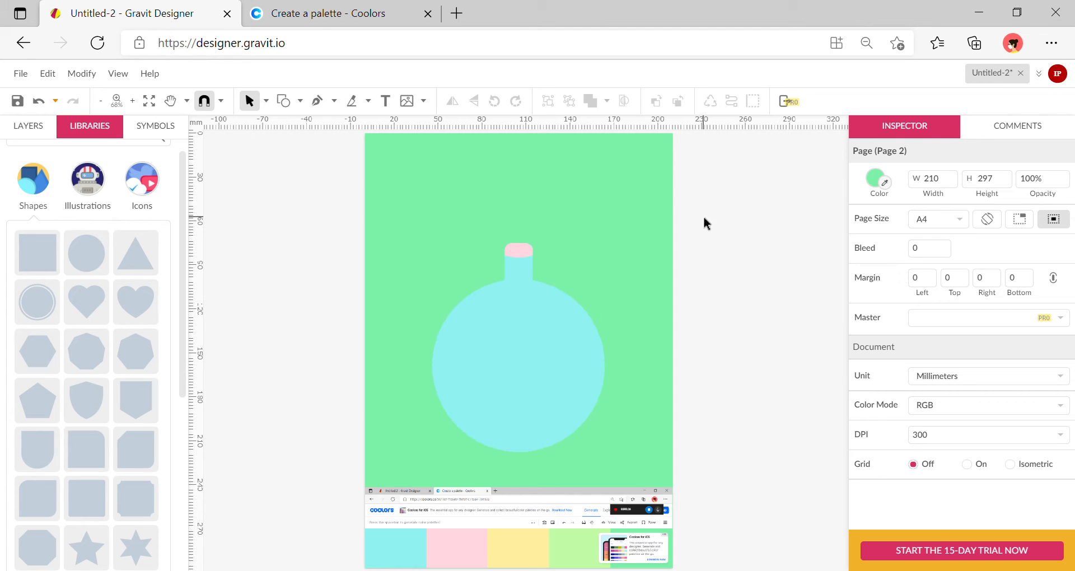
# Step: Add an ellipse about 25 by 68 mm near the page's upper left and fill it with the palette's light green #C1FBA4
pyautogui.click(110, 260)
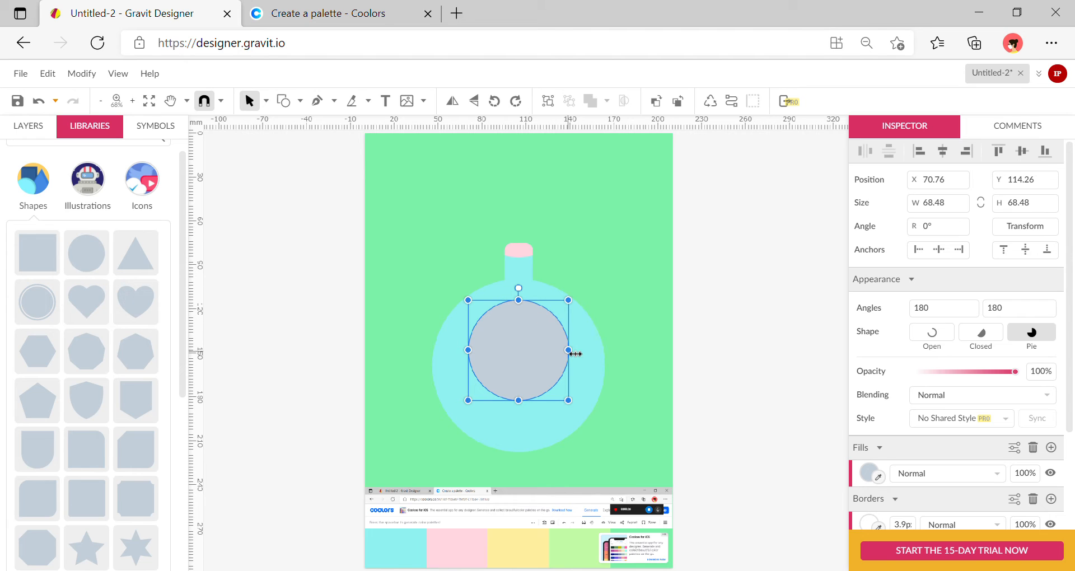
pyautogui.moveTo(569, 354); pyautogui.dragTo(438, 235)
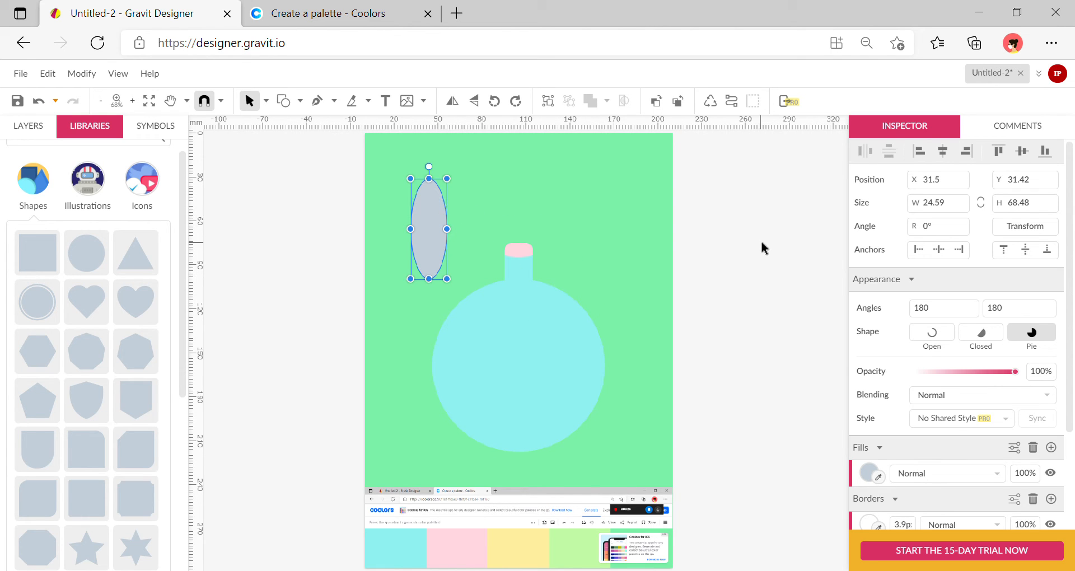
pyautogui.click(879, 477)
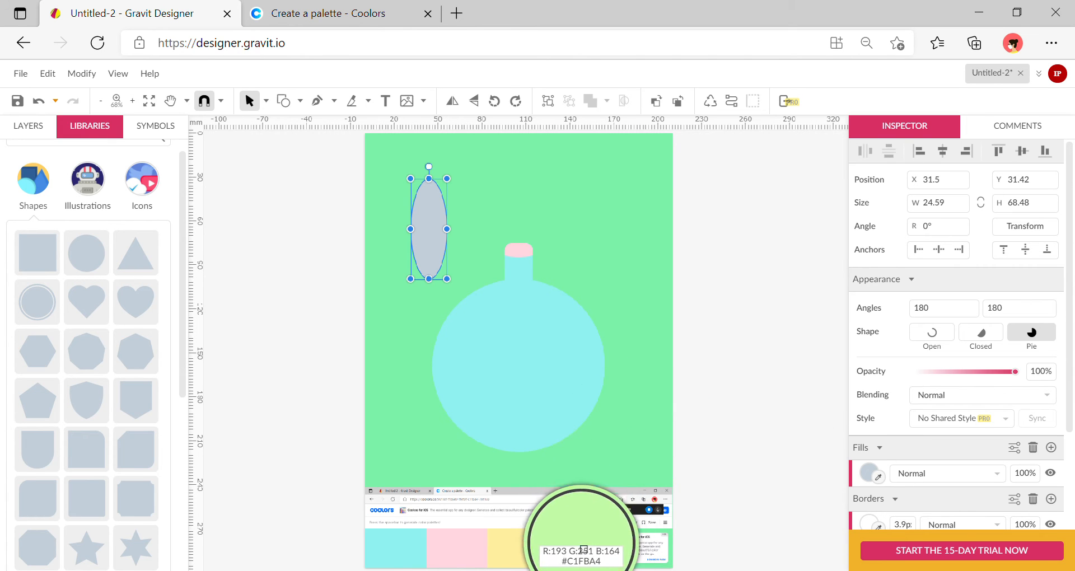
pyautogui.click(581, 550)
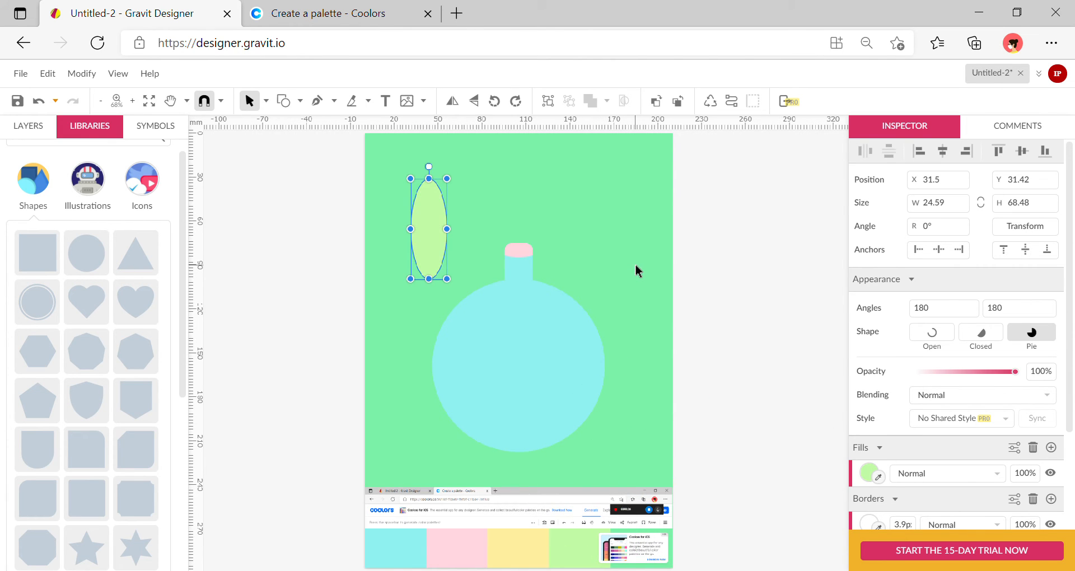
pyautogui.click(635, 264)
# Step: Duplicate the light green ellipse, shrink the copy to about 12 by 43 mm, and centre it inside the original
pyautogui.click(429, 229)
pyautogui.moveTo(424, 215); pyautogui.dragTo(409, 270)
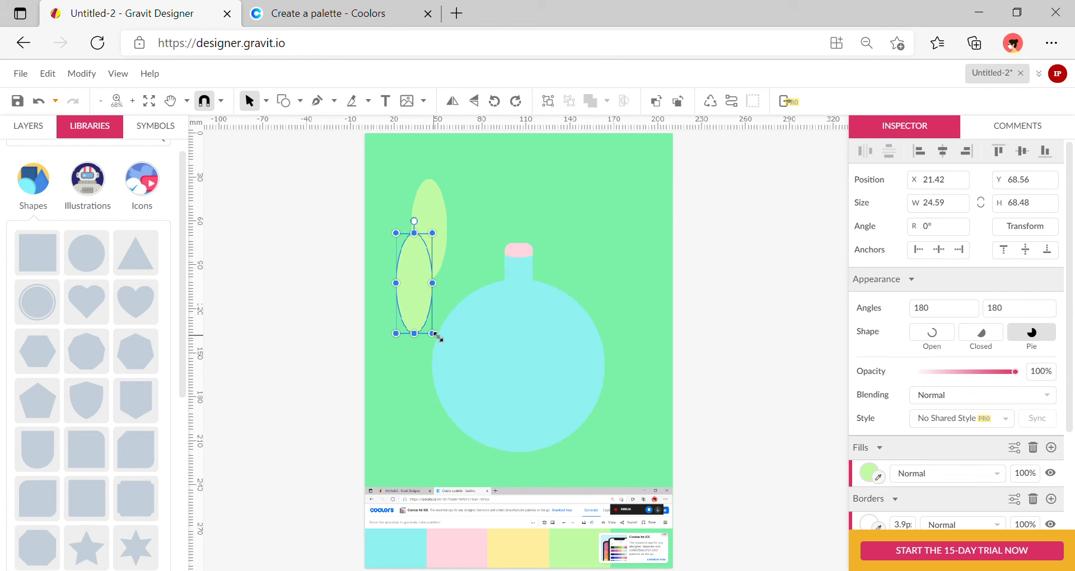
pyautogui.moveTo(435, 333); pyautogui.dragTo(434, 226)
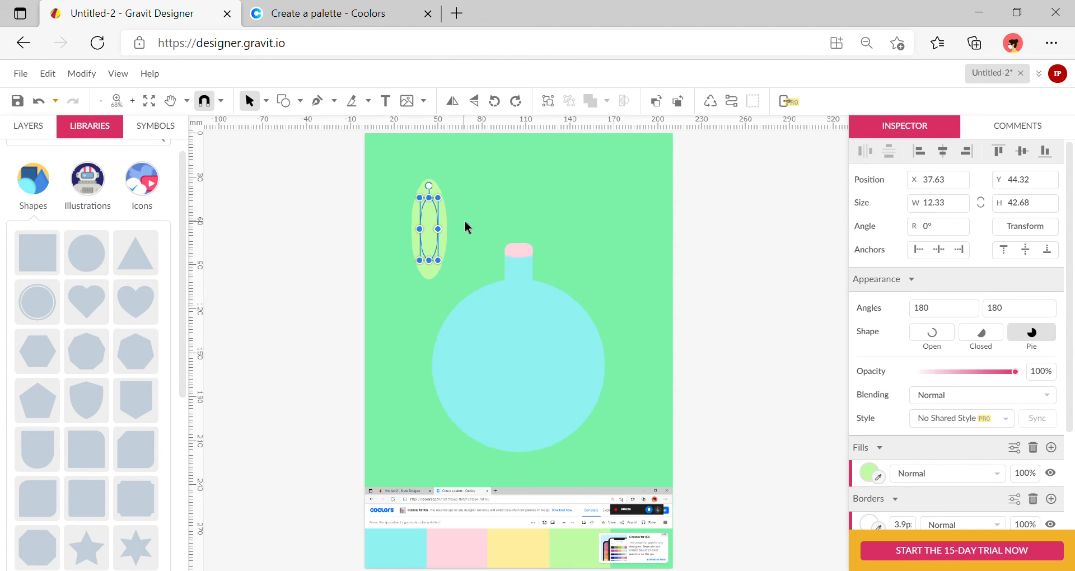
# Step: Subtract the small inner ellipse from the larger light green ellipse to make a ring
pyautogui.moveTo(393, 153); pyautogui.dragTo(464, 209)
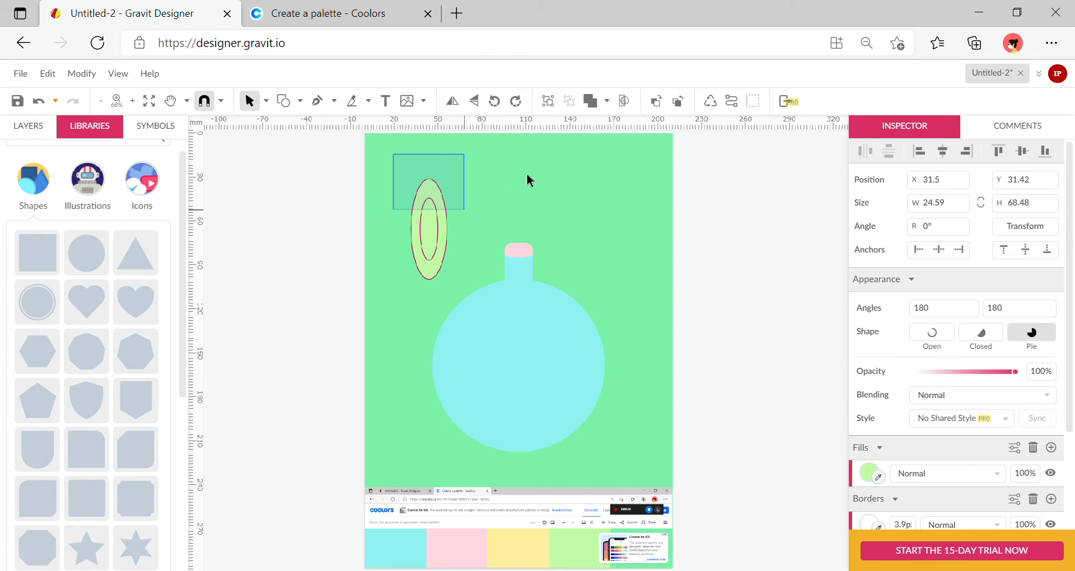
pyautogui.click(607, 100)
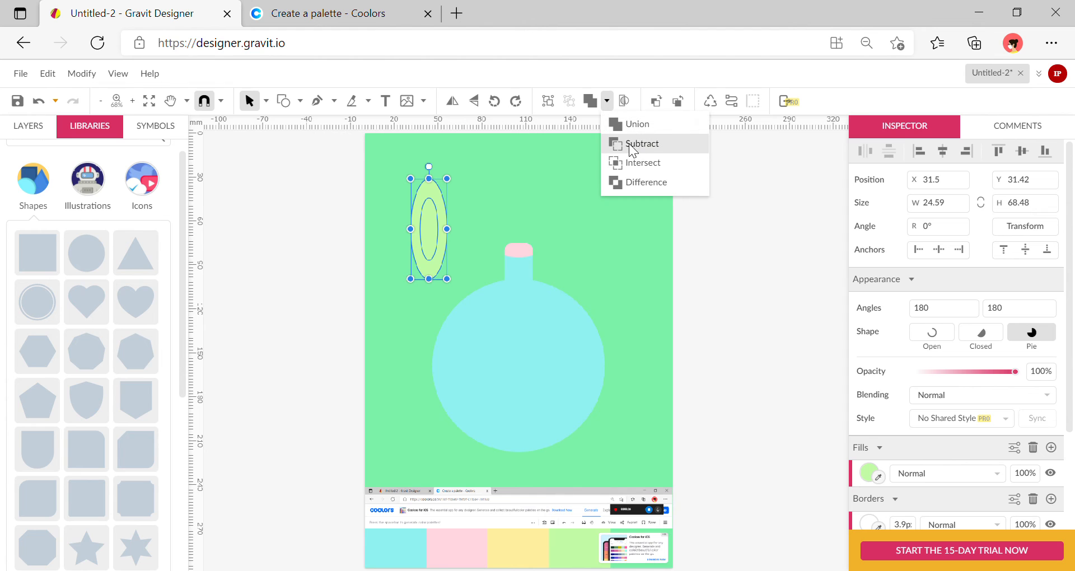
pyautogui.click(631, 145)
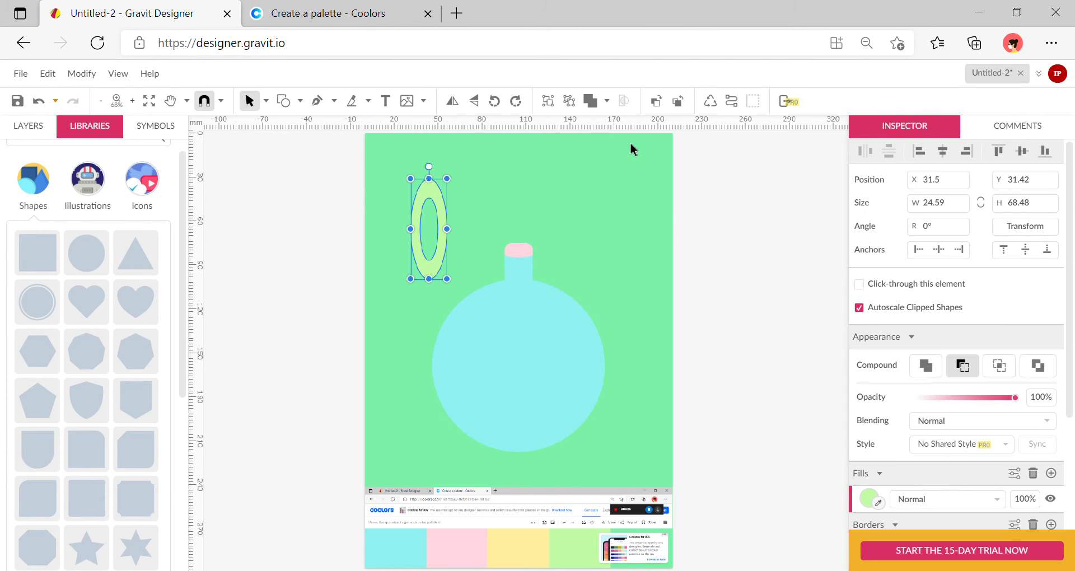
pyautogui.click(594, 169)
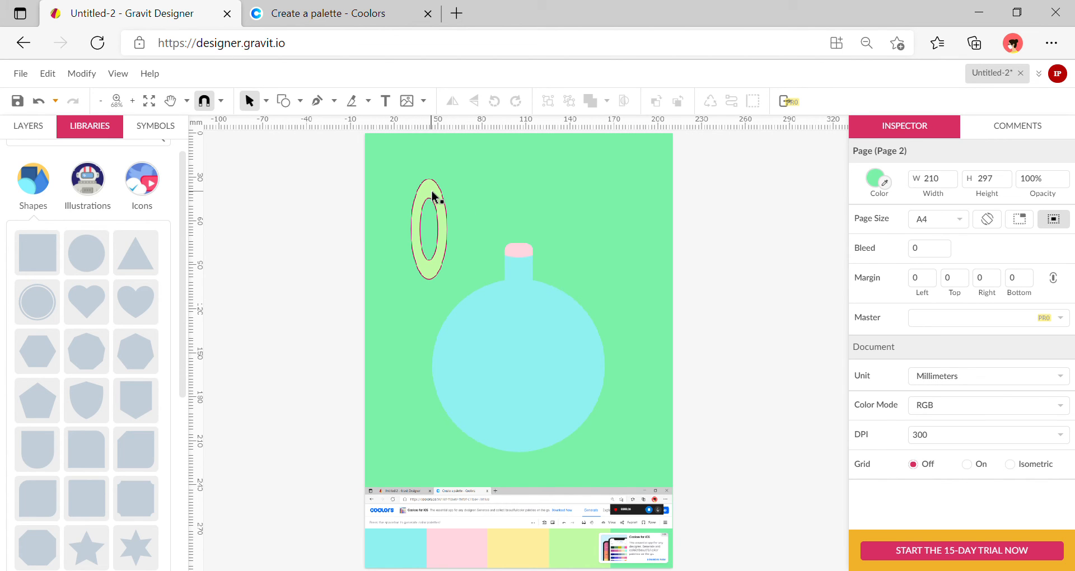
# Step: Narrow the green ring to about 11.5 mm, centre it over the neck, and send it behind the cap as a hanging loop
pyautogui.moveTo(434, 197); pyautogui.dragTo(532, 252)
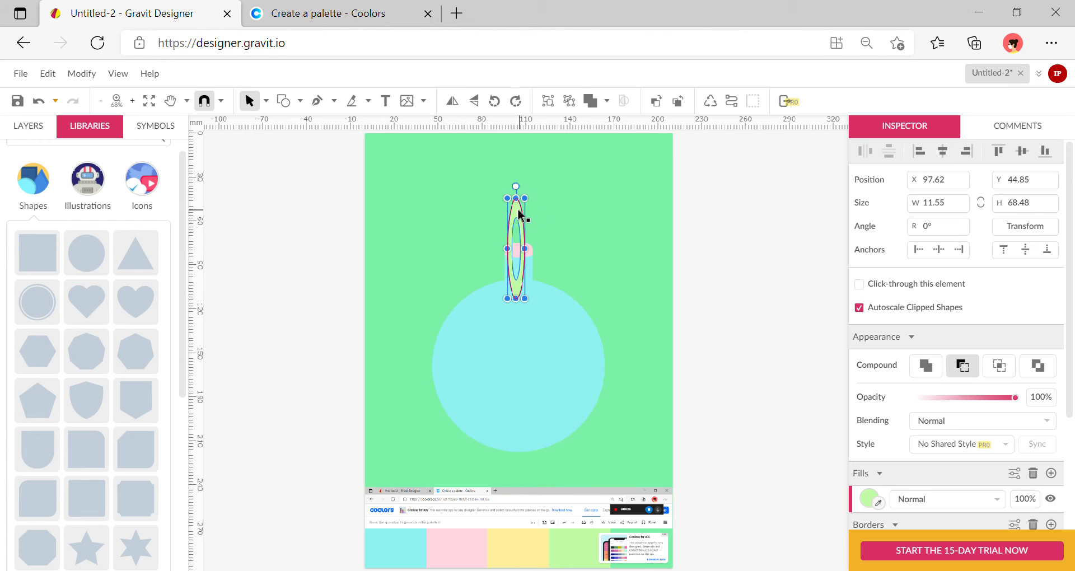
pyautogui.moveTo(516, 212); pyautogui.dragTo(517, 212)
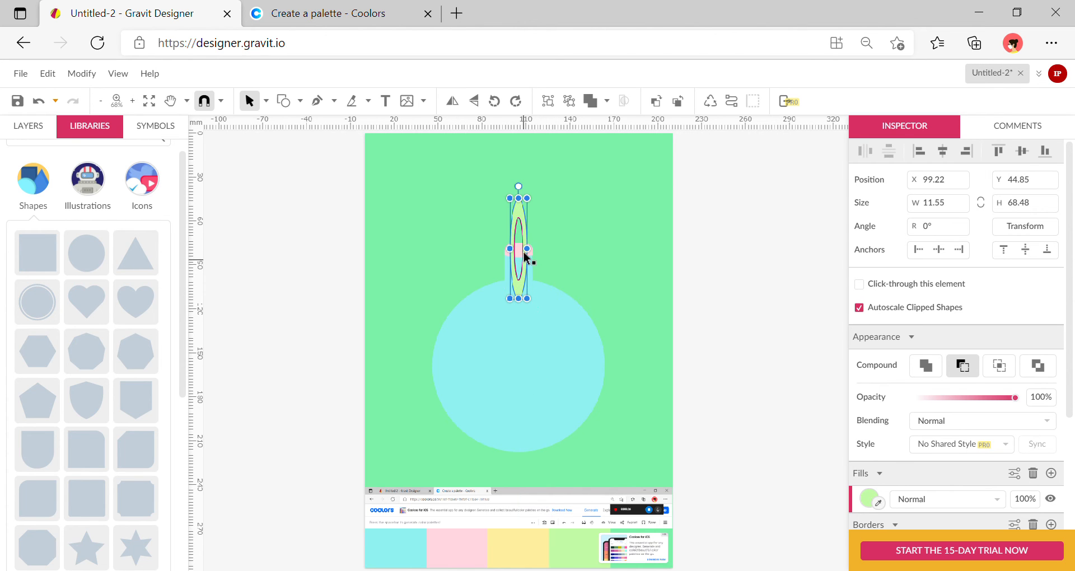
pyautogui.click(680, 102)
pyautogui.click(610, 167)
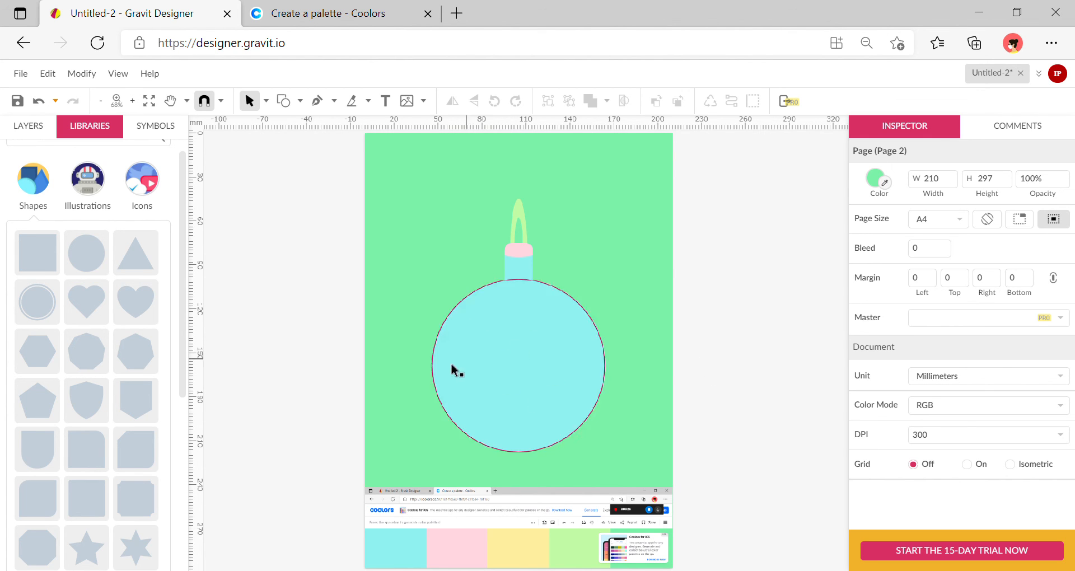
# Step: Add a rectangle about 118 by 9.5 mm across the upper part of the ball and fill it with the palette's yellow
pyautogui.click(41, 268)
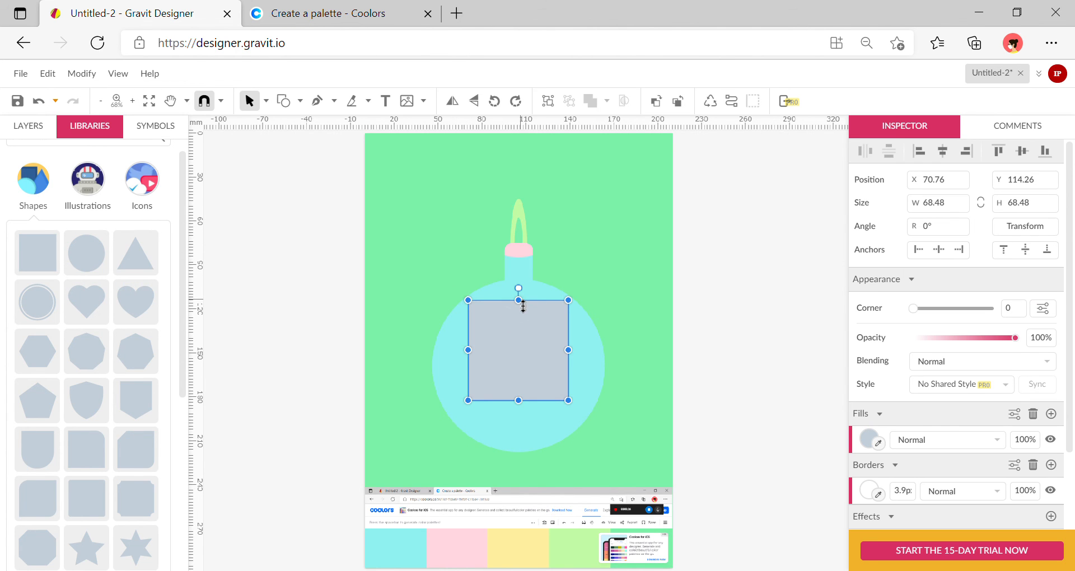
pyautogui.moveTo(518, 303); pyautogui.dragTo(568, 316)
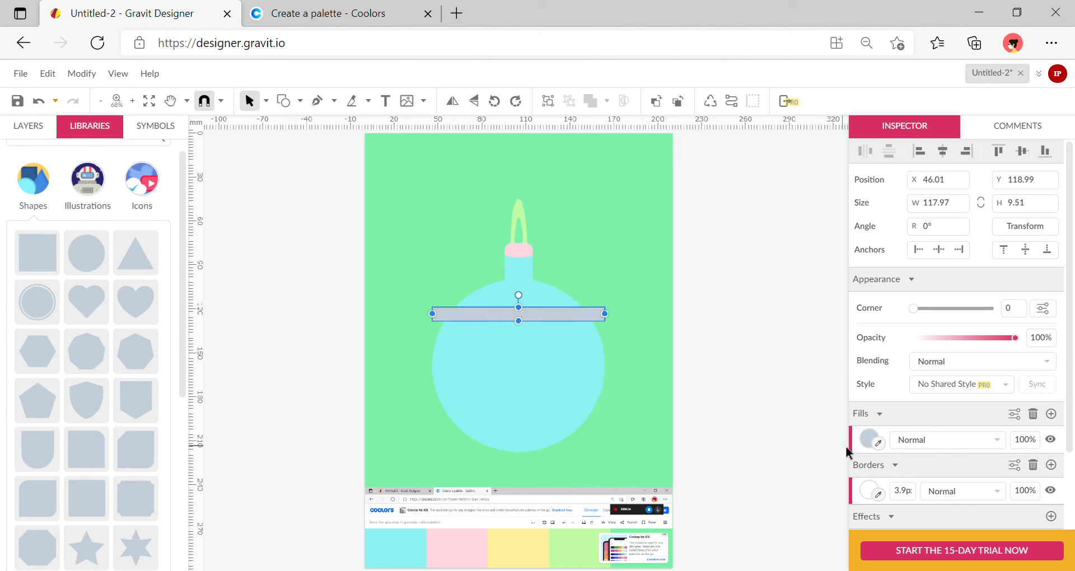
pyautogui.click(878, 442)
pyautogui.click(530, 541)
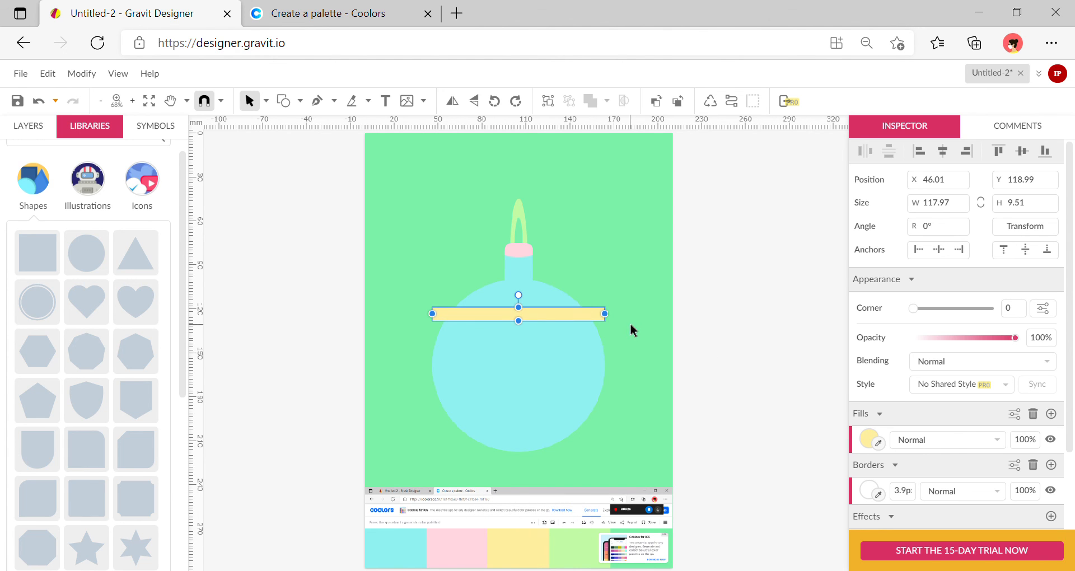
# Step: Place three more yellow stripes at even intervals down the ball, widened to about 129 mm, and clip all four stripes to the circle
pyautogui.moveTo(563, 313); pyautogui.dragTo(572, 430)
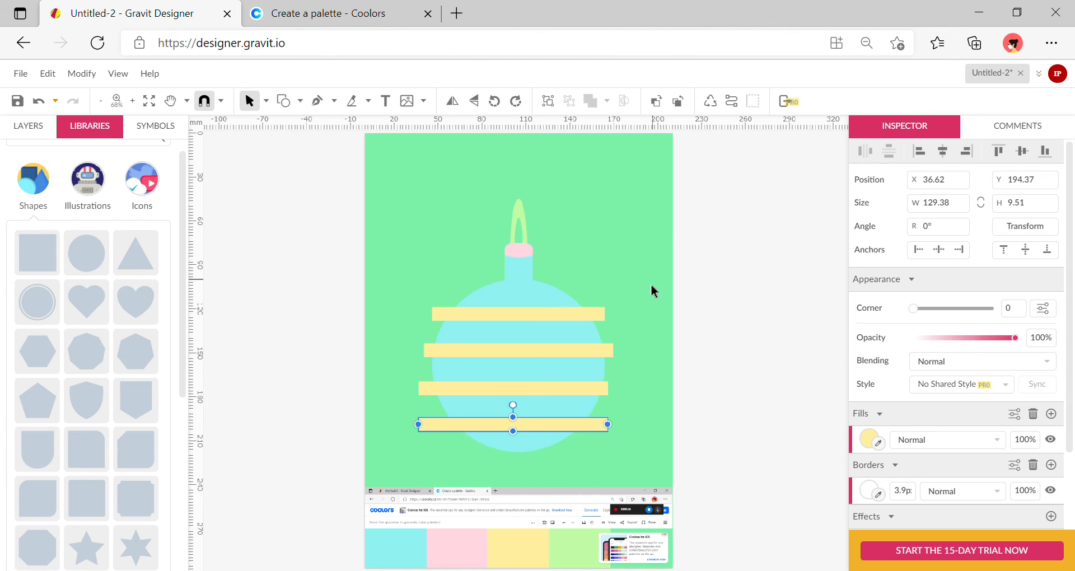
pyautogui.moveTo(653, 280); pyautogui.dragTo(577, 446)
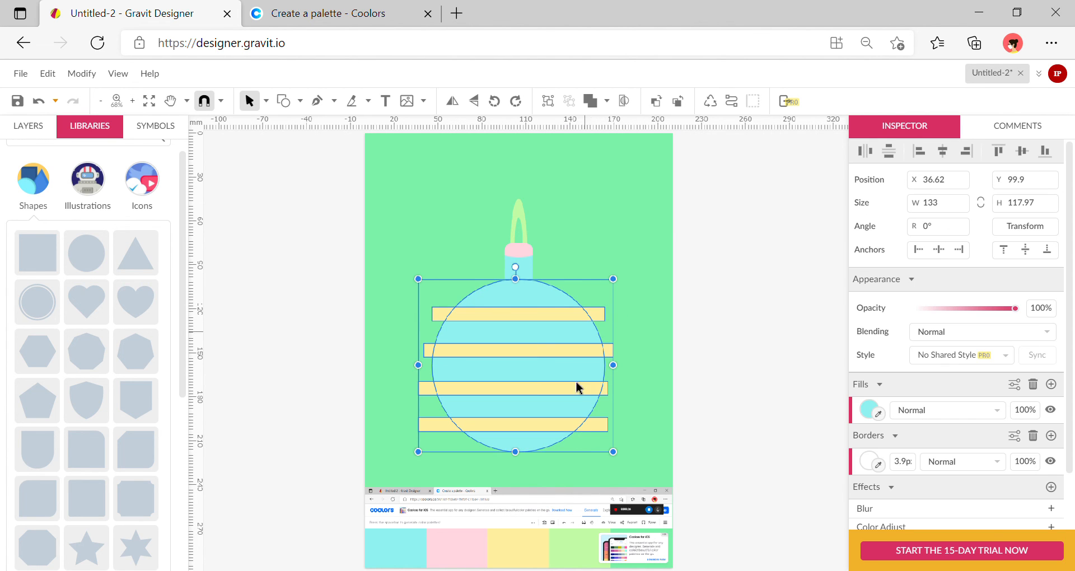
pyautogui.click(625, 101)
pyautogui.click(673, 336)
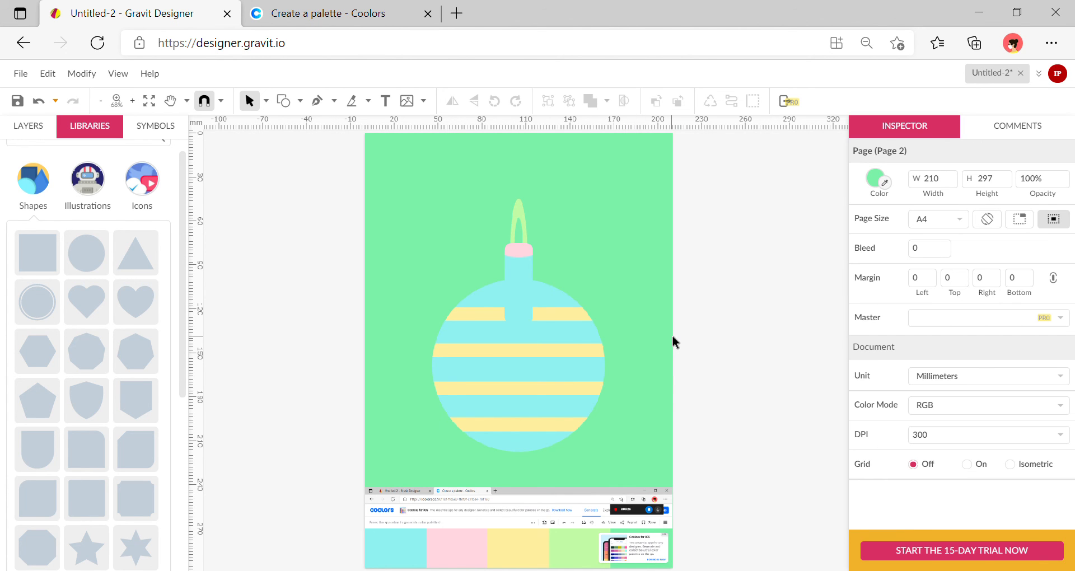
# Step: Shorten the ornament's blue neck from below to about 41 mm high so it ends above the top stripe
pyautogui.click(524, 298)
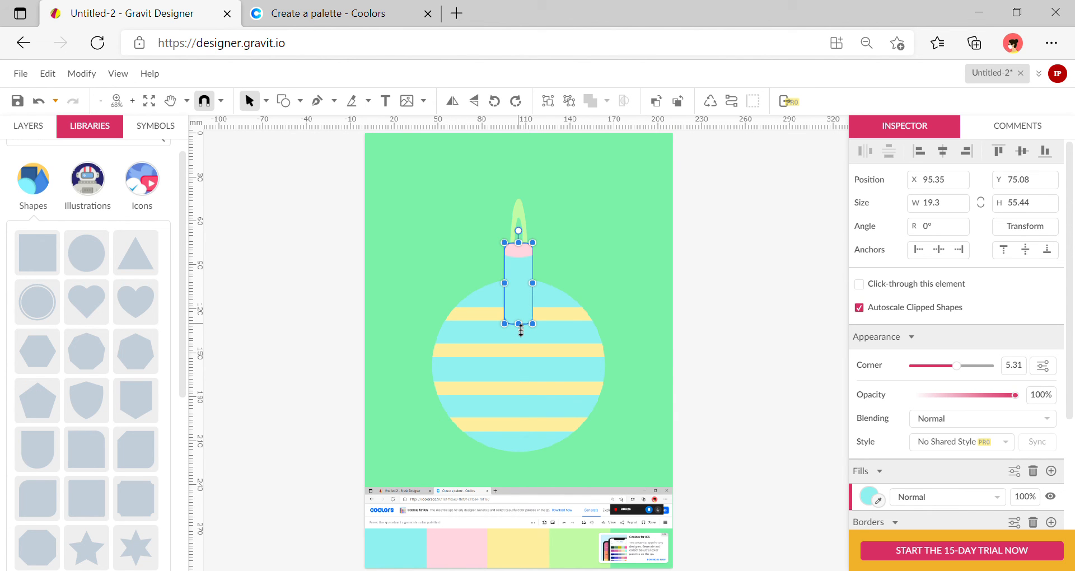
pyautogui.moveTo(521, 330); pyautogui.dragTo(521, 309)
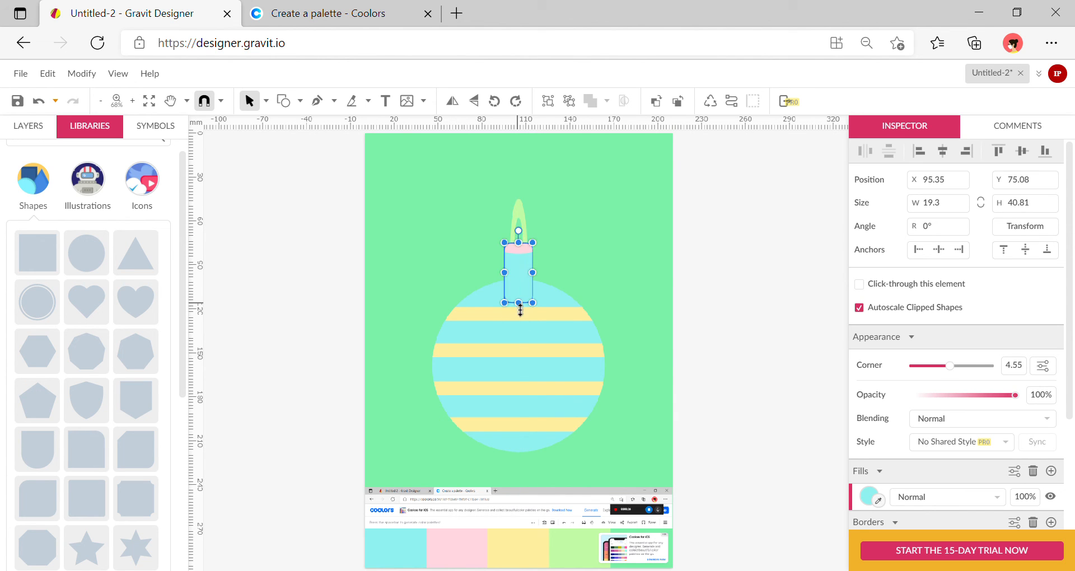
pyautogui.click(666, 264)
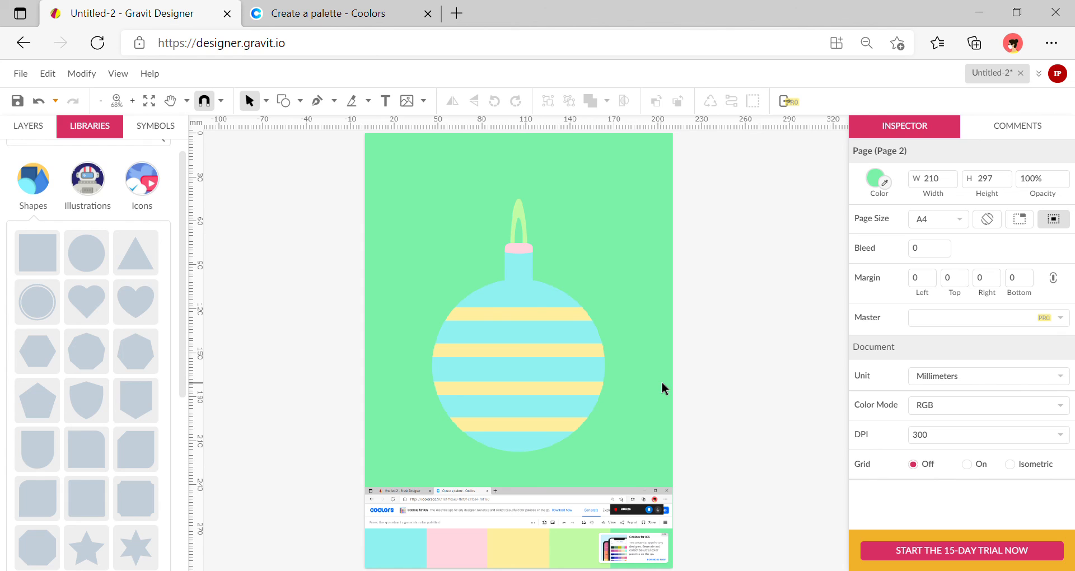